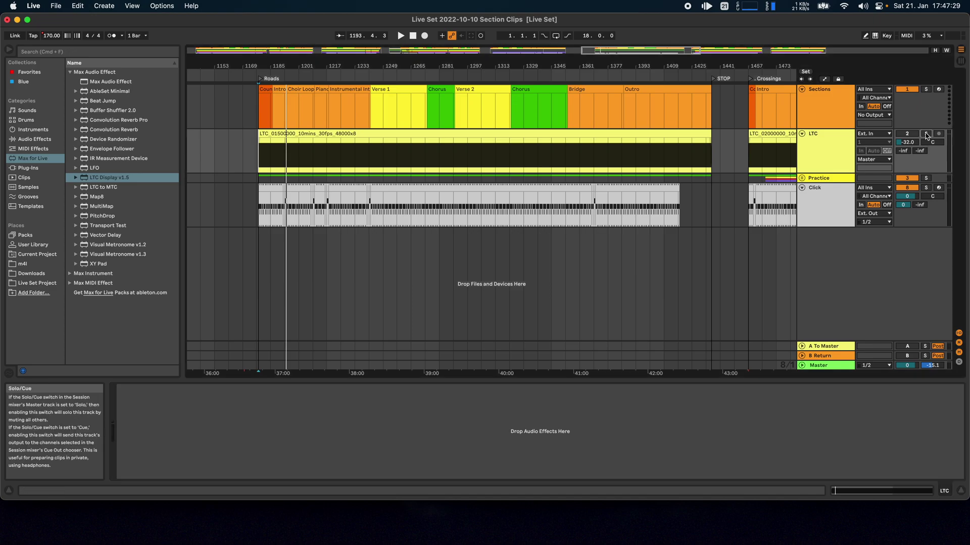
Step: Test-play the LTC clip, load LTC Display v1.5 onto the LTC track, and play from the clip start
click(298, 165)
click(285, 160)
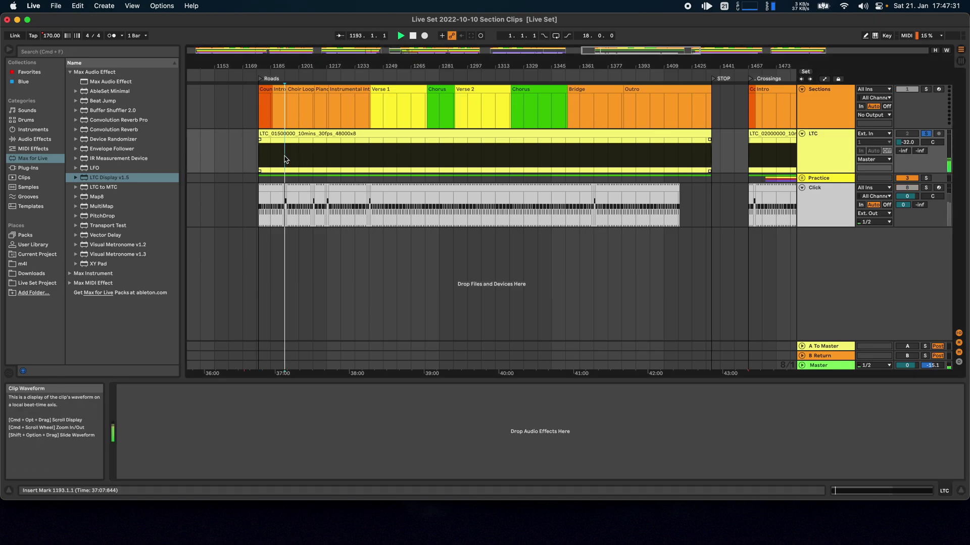
key(space)
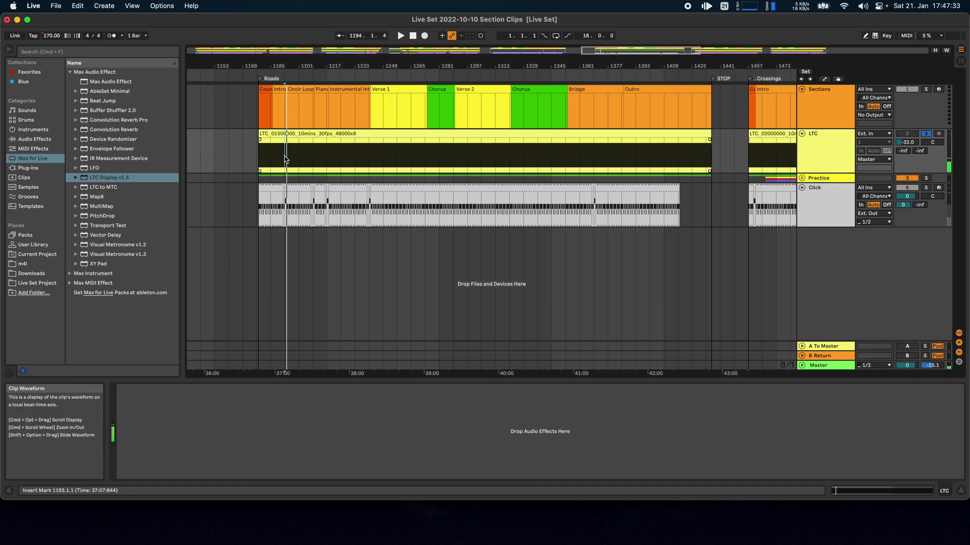
key(space)
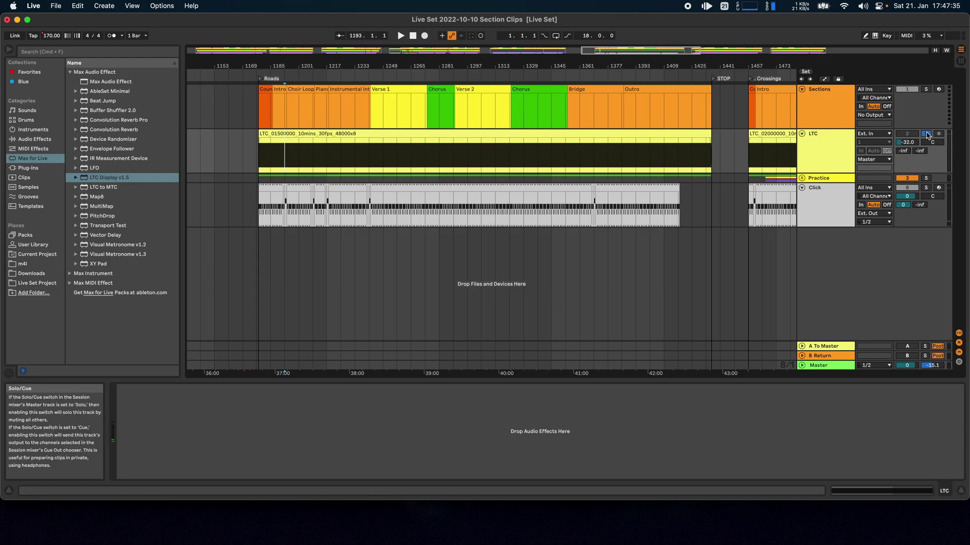
click(309, 163)
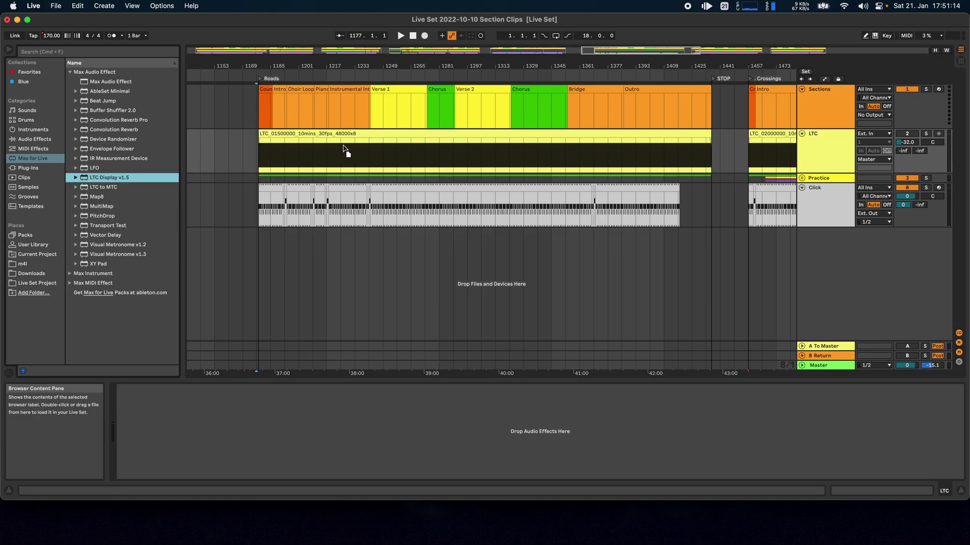
drag(345, 150, 345, 150)
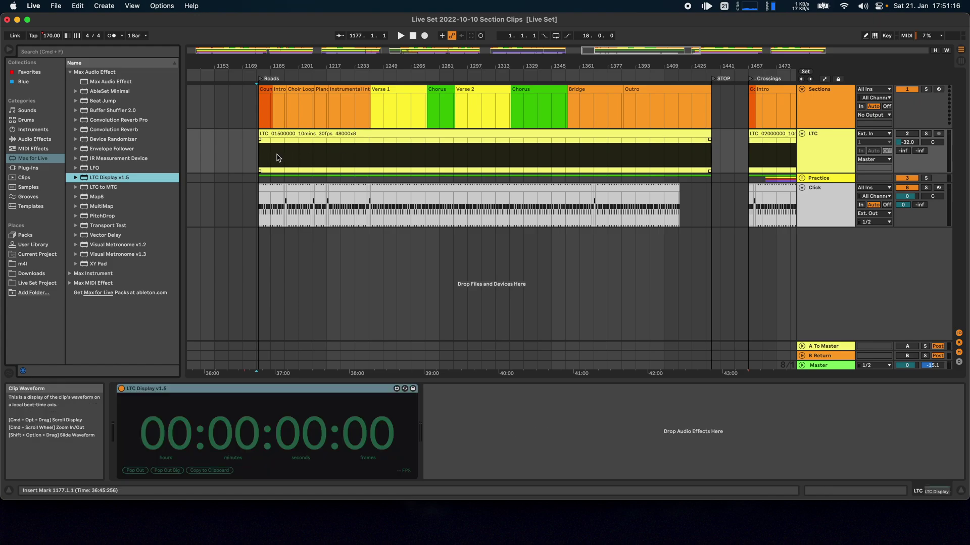
click(259, 81)
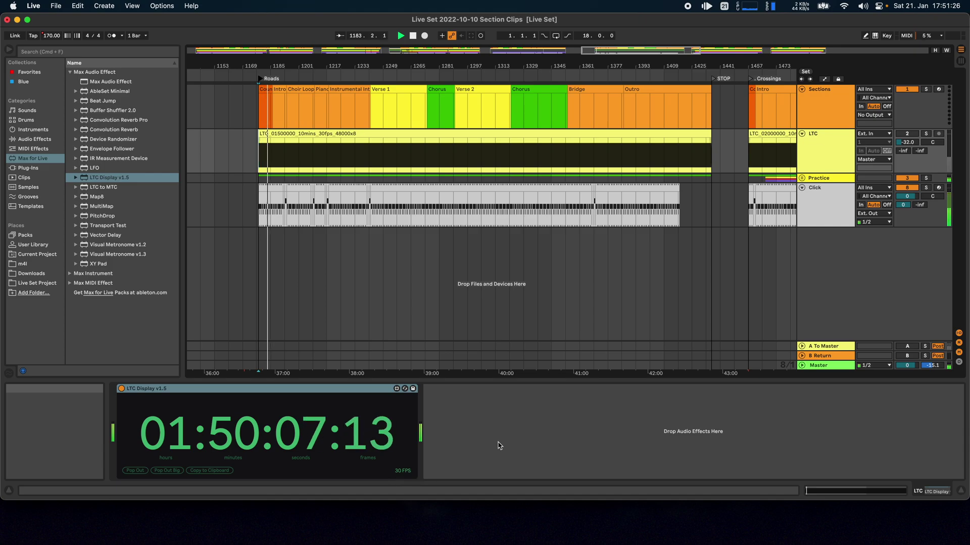
Step: Stop playback at 01:50:08:08 and pop the timecode out into small and big windows
key(space)
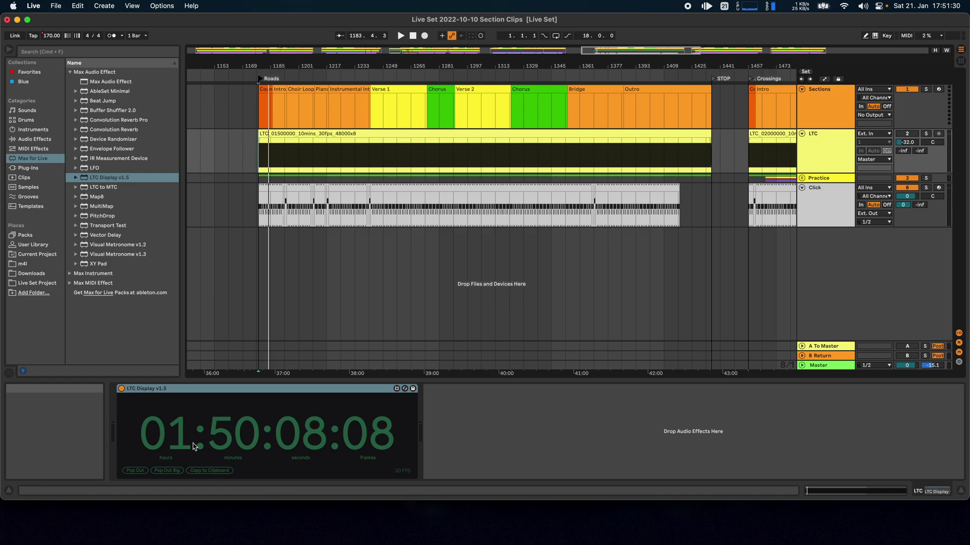
click(135, 470)
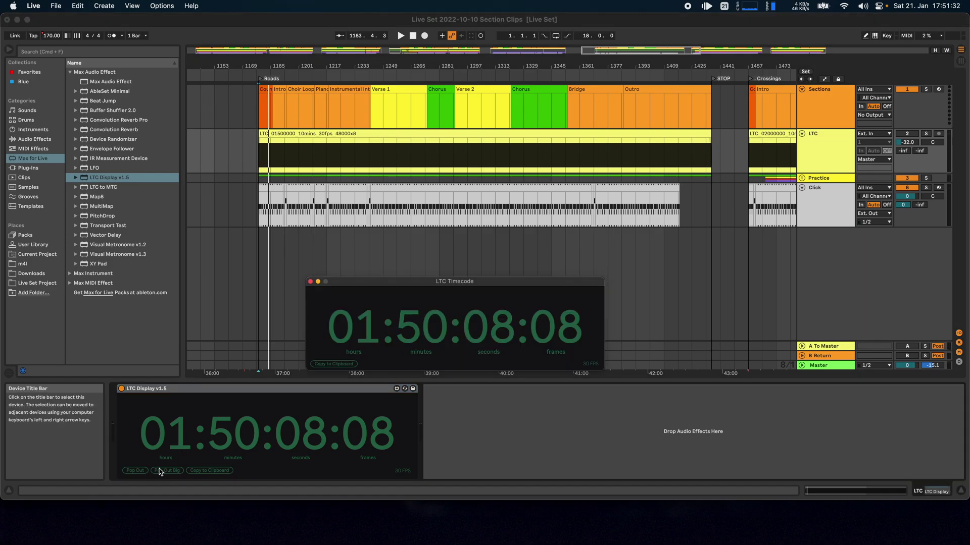
click(164, 471)
Step: Rearrange the two floating timecode windows over the arrangement, then close them
drag(592, 238, 511, 85)
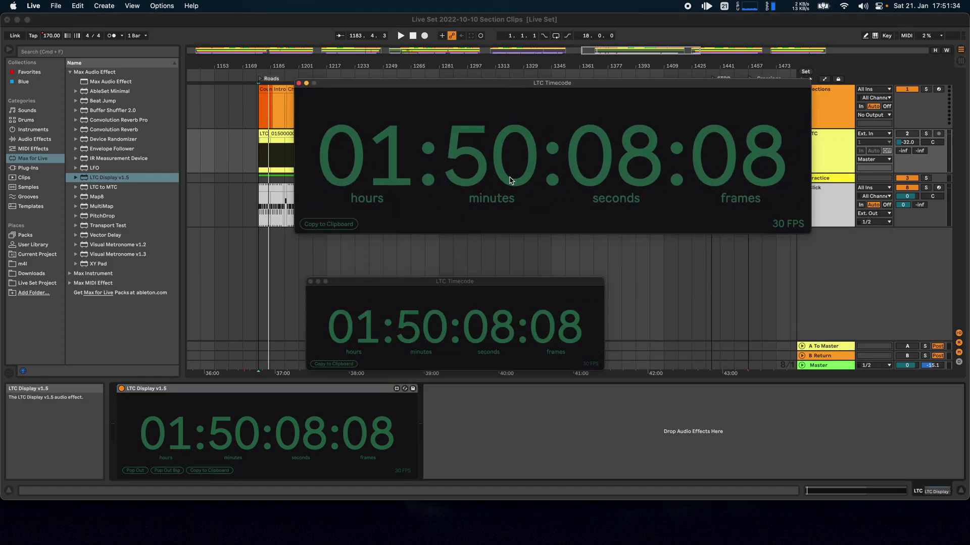
drag(464, 282, 618, 331)
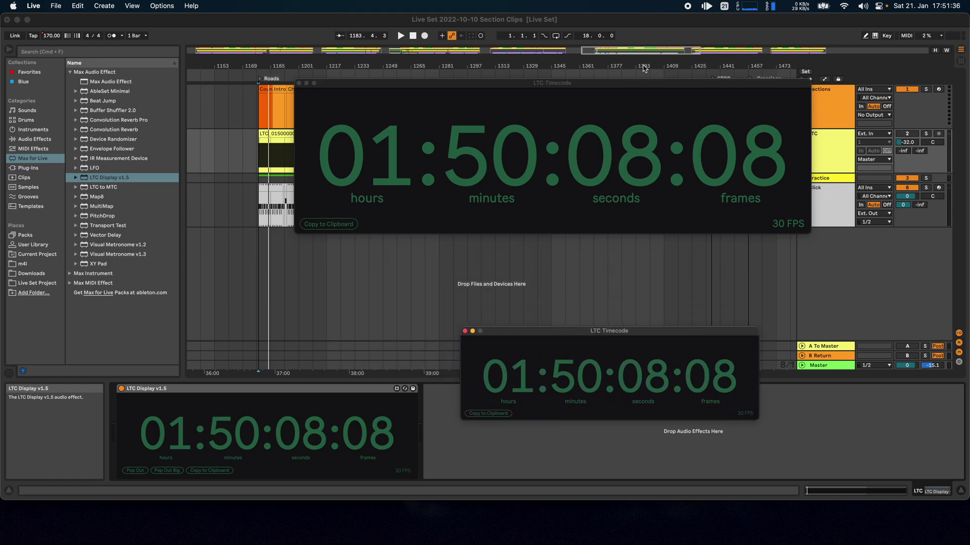
click(627, 83)
drag(565, 85, 568, 323)
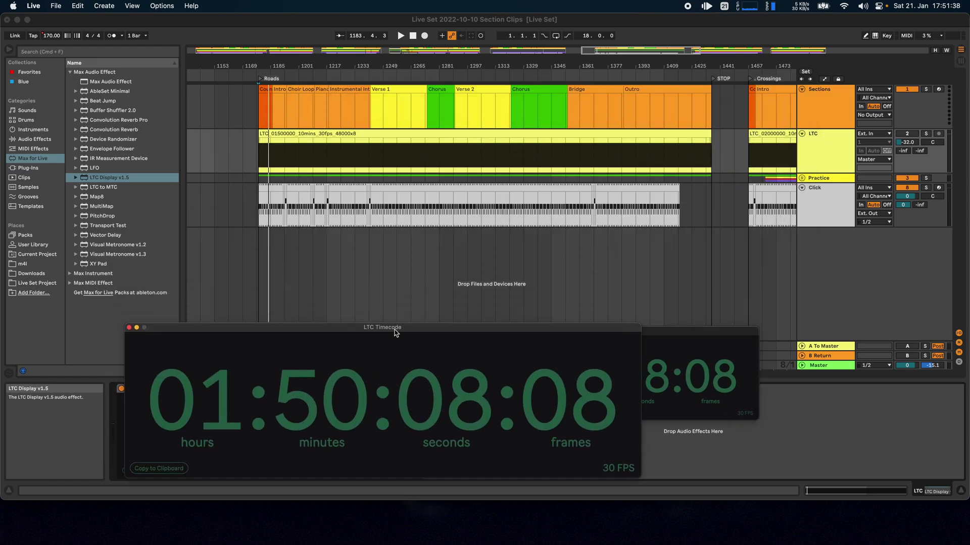
click(825, 155)
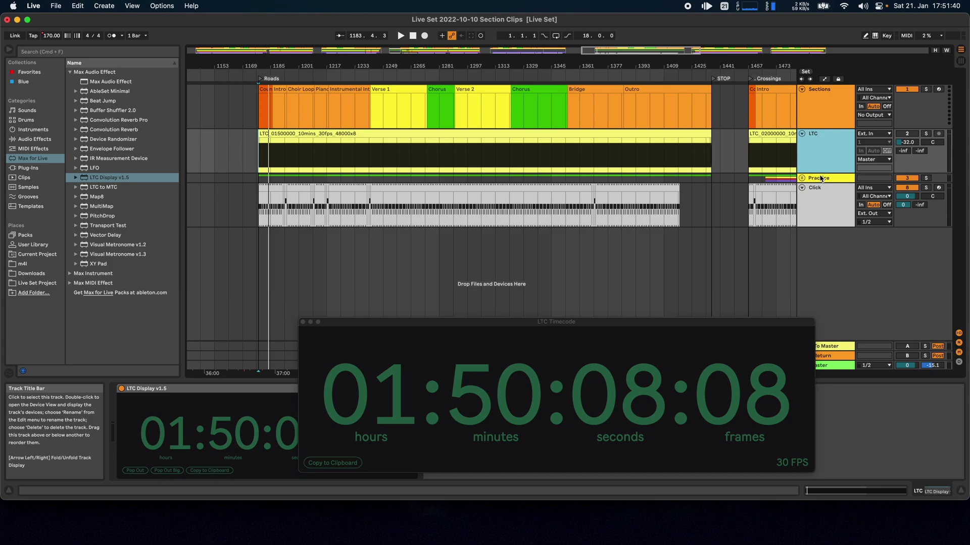
click(302, 322)
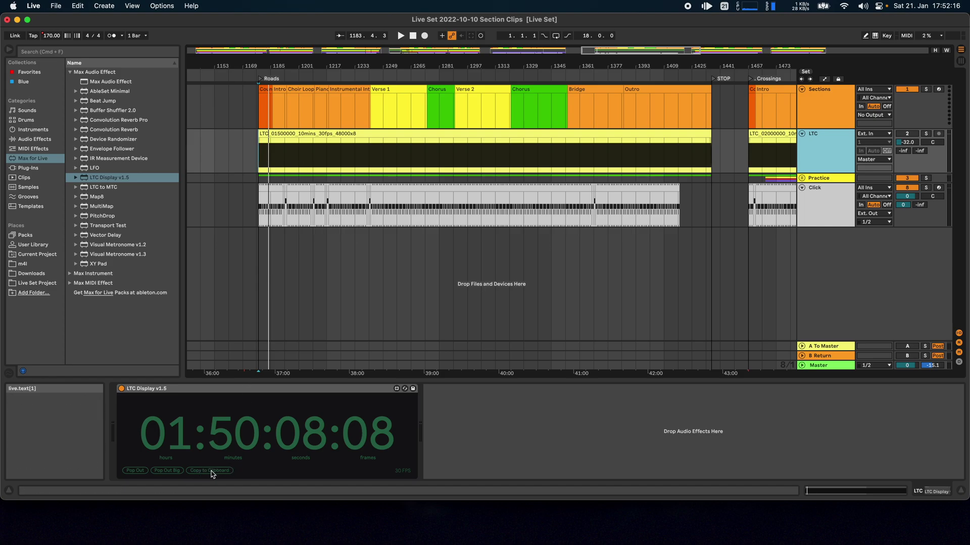
Step: Copy the 01:50:08:08 timecode to the clipboard and confirm it in clipboard history
click(213, 473)
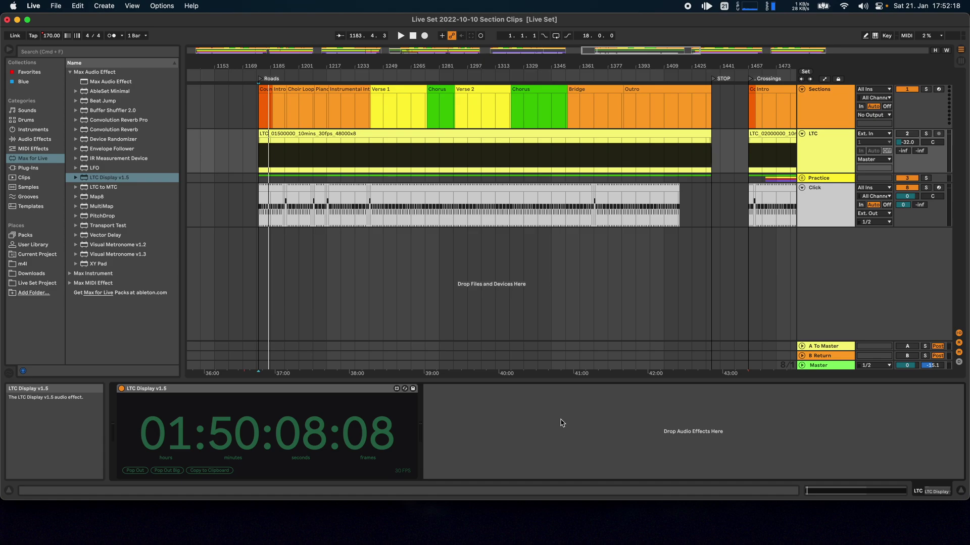
key(alt+super+c)
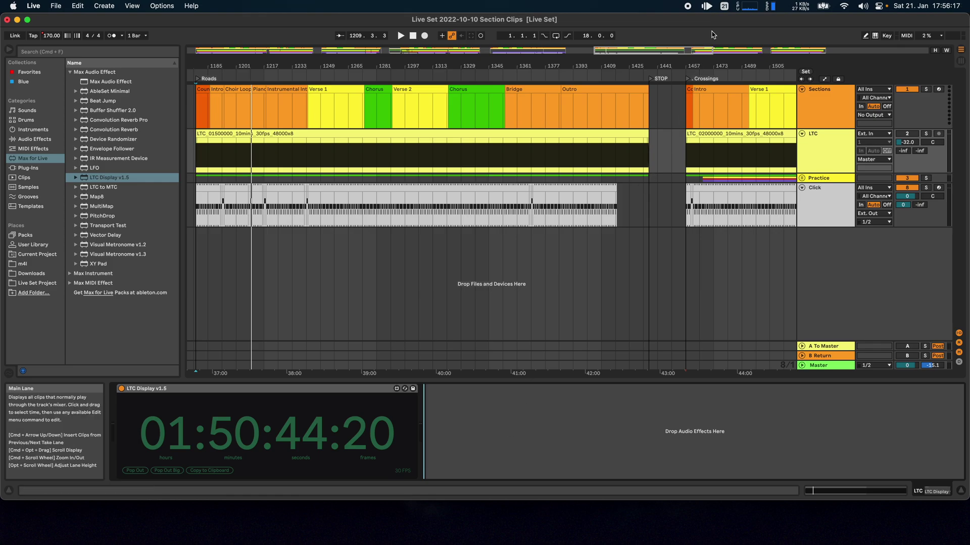
Step: Enable AbleSet's Display LTC Timecode setting and open the AbleSet web app in Safari
click(707, 7)
click(793, 28)
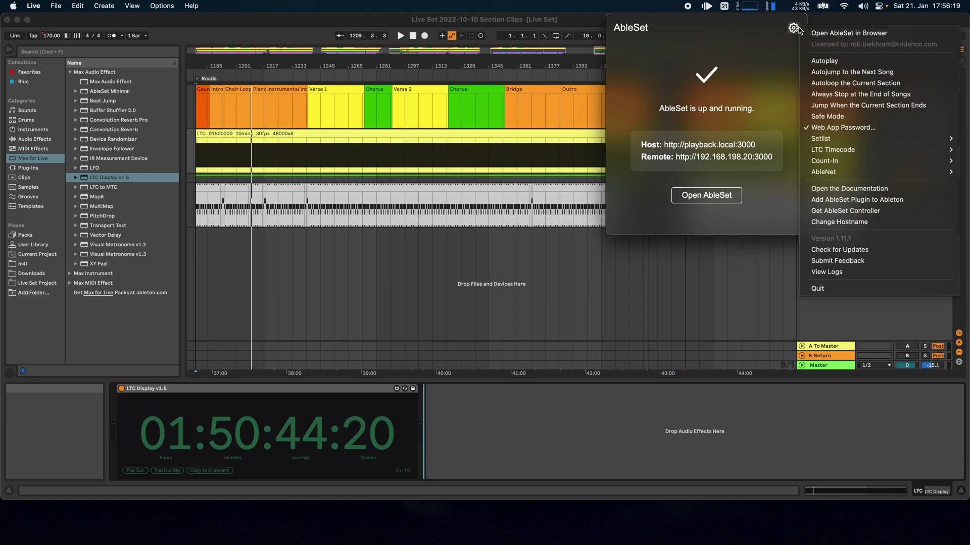
mouse_move(833, 149)
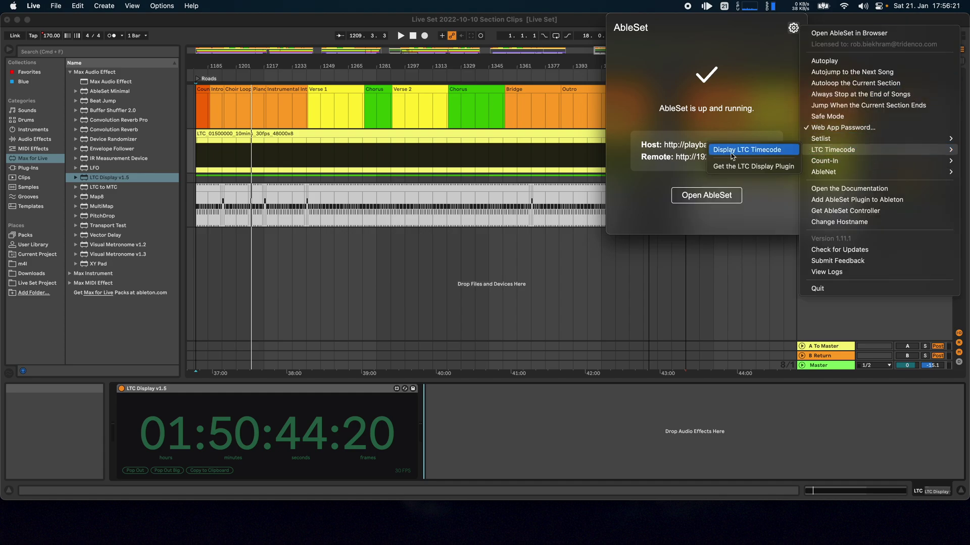
click(763, 152)
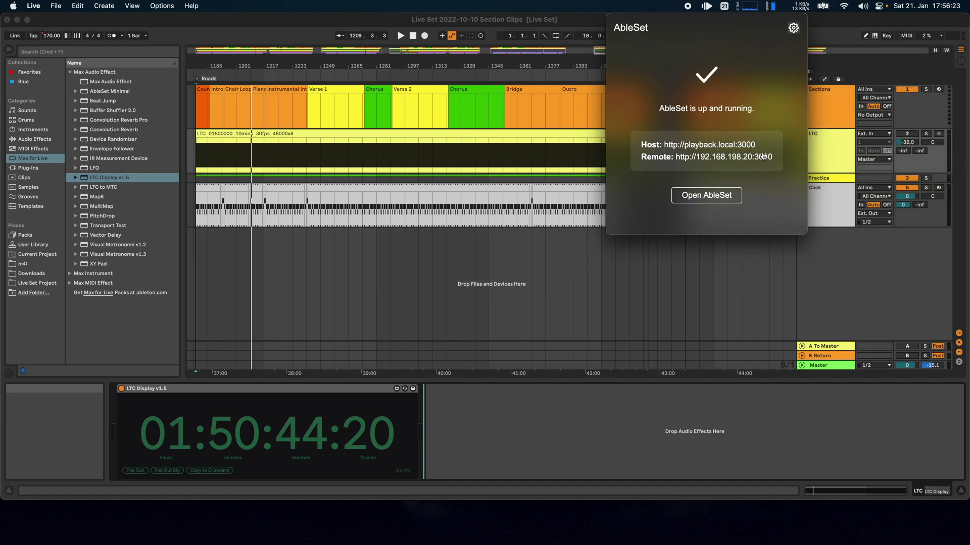
click(705, 195)
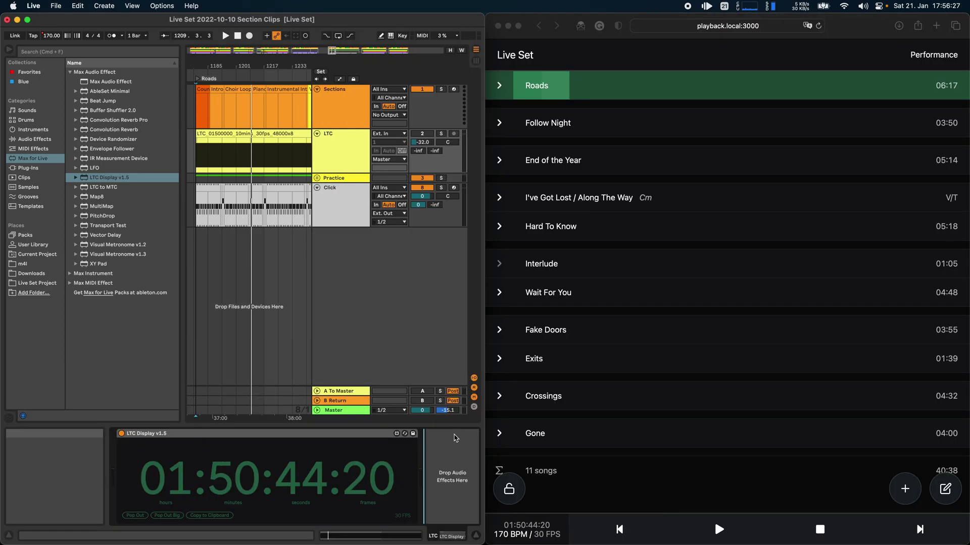
Step: Start playback from AbleSet's web app and open its full-screen /timecode view at 30 FPS
click(553, 50)
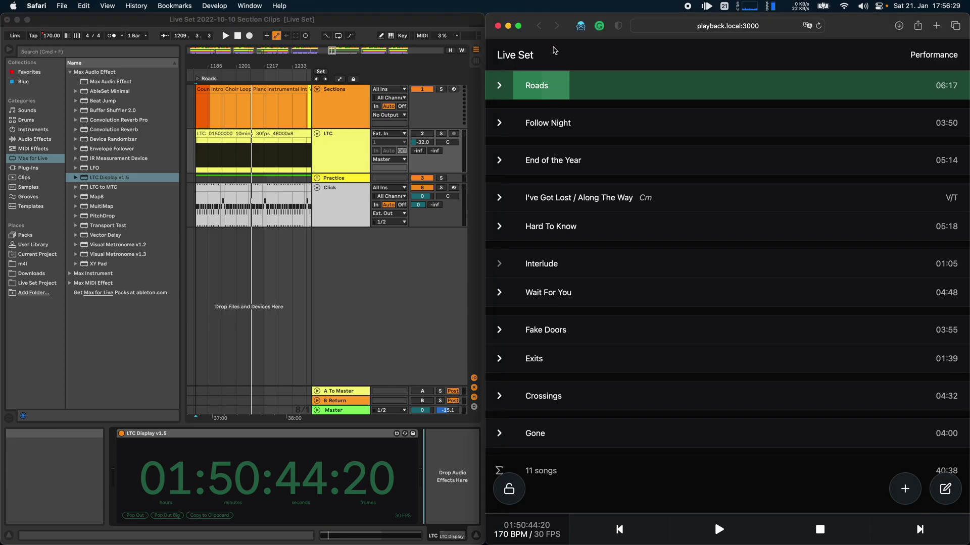
click(719, 529)
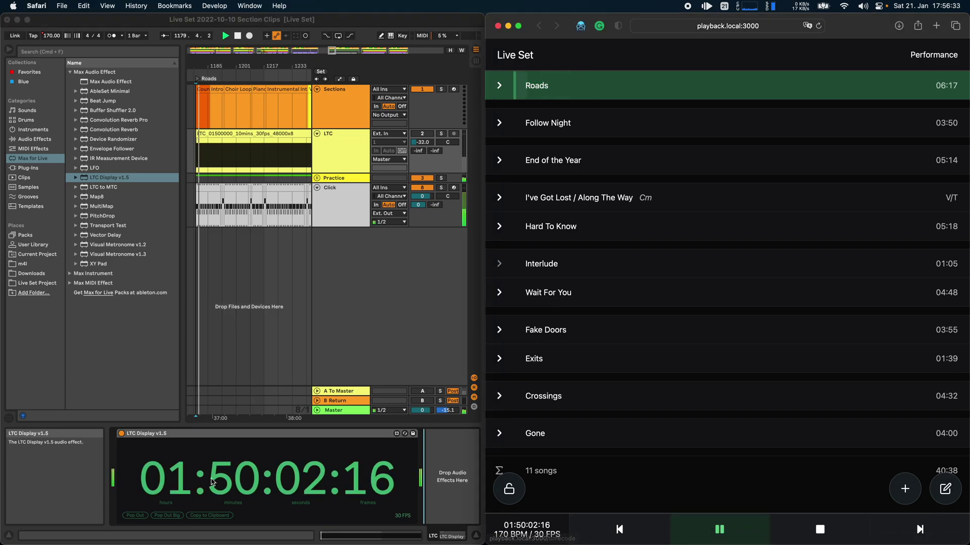
click(526, 530)
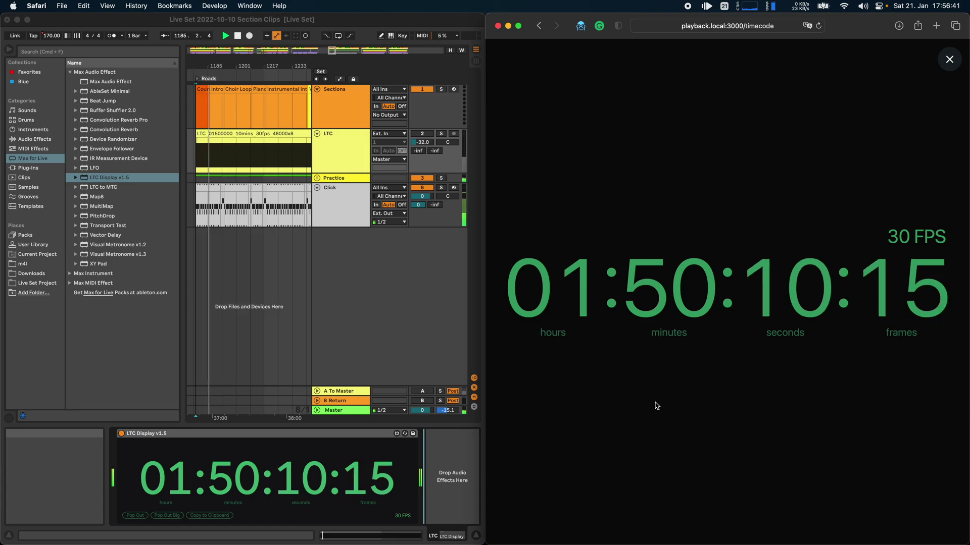
Step: Leave the timecode page for the Roads performance view and pause at 01:50:16:10
click(949, 59)
click(939, 59)
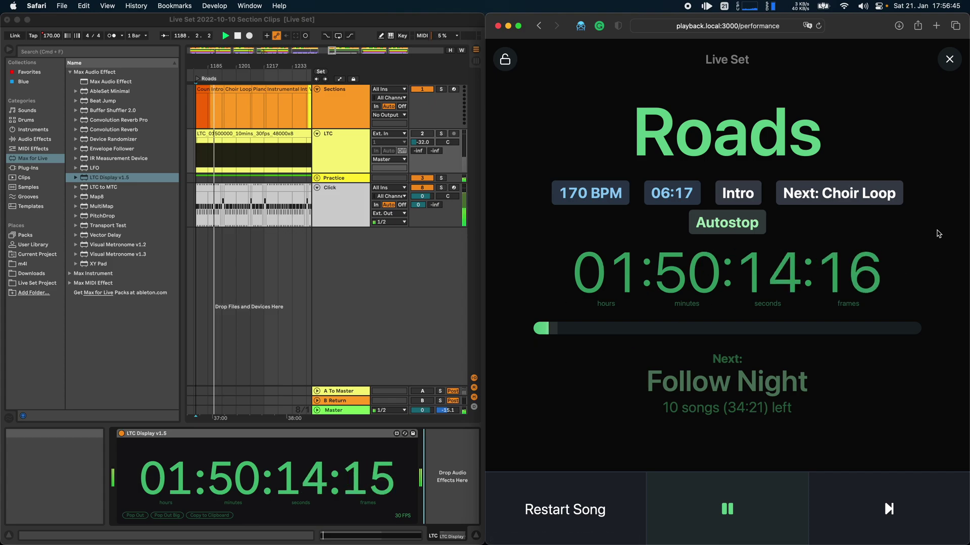
click(728, 509)
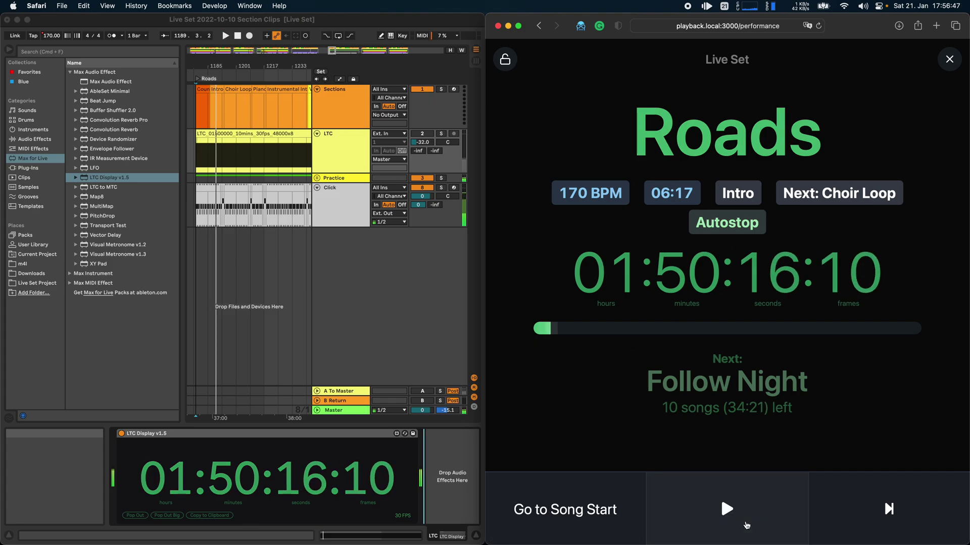